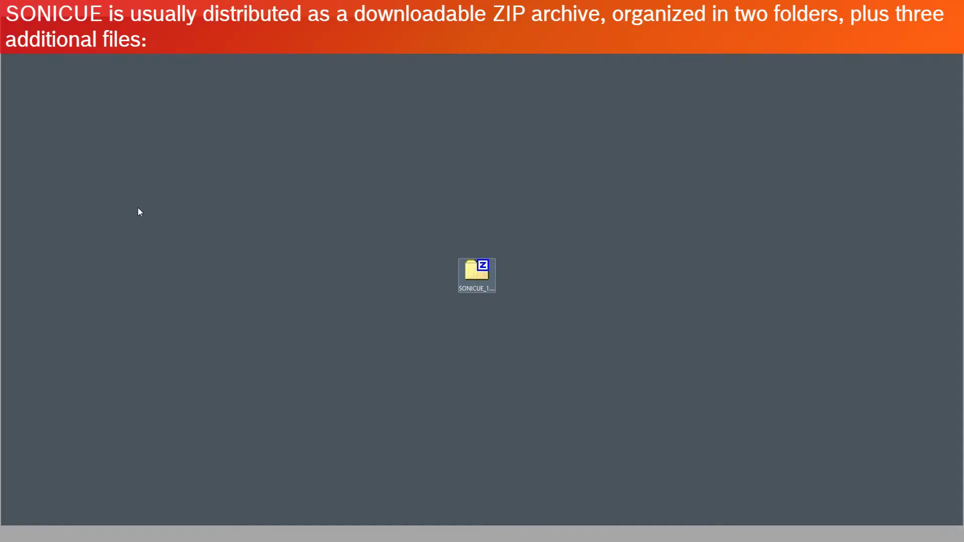
- Examine the Firmware folder inside the SONICUE_1.2.0 ZIP archive on the desktop, and close the archive
double_click(477, 274)
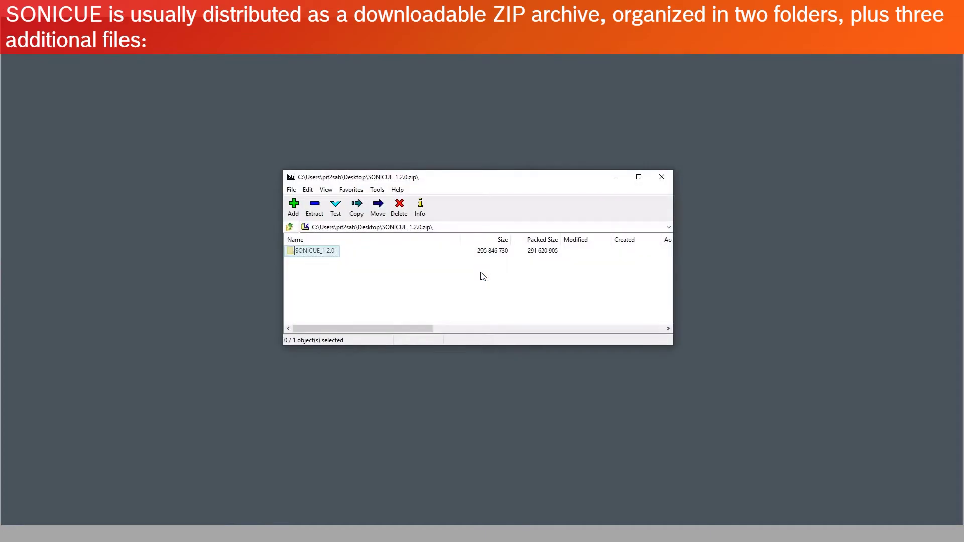
double_click(332, 253)
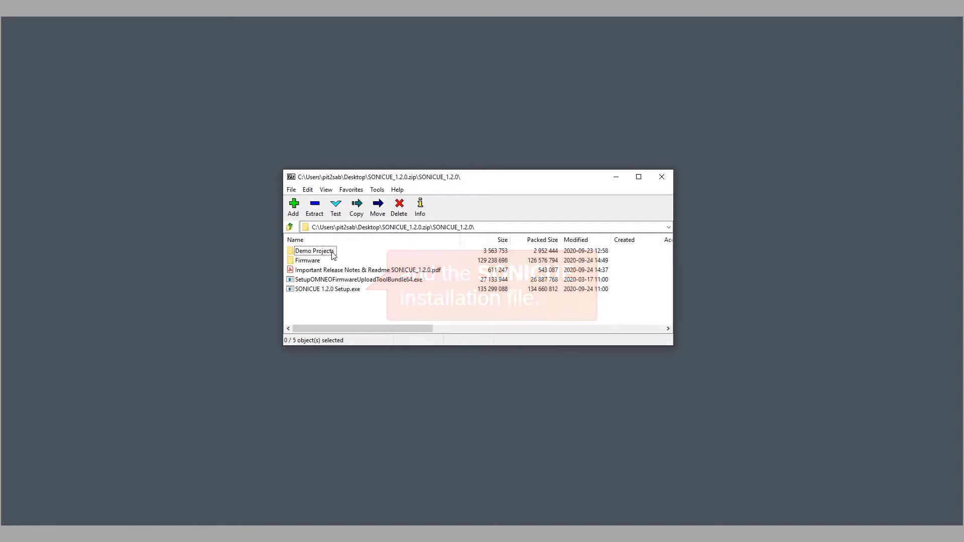
double_click(305, 261)
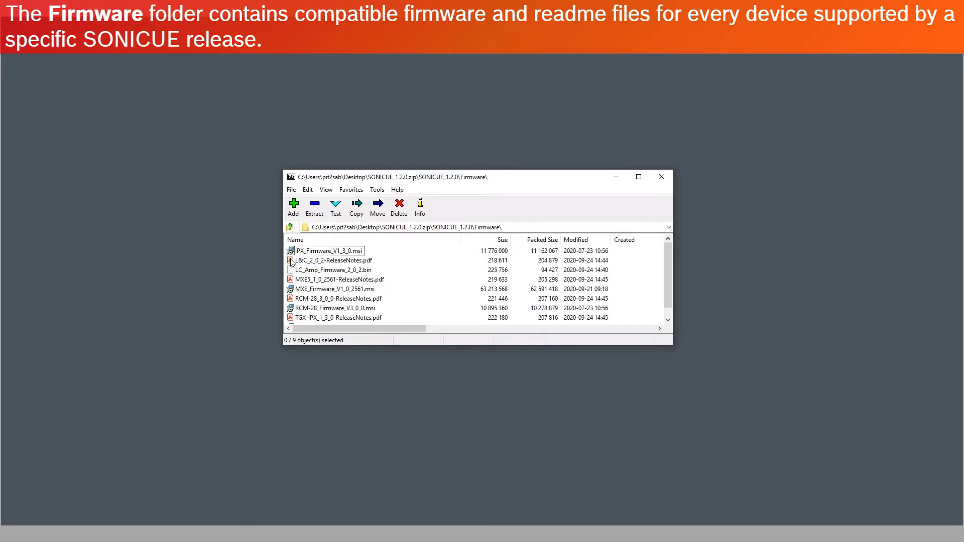
scroll(291, 262, "down", 1)
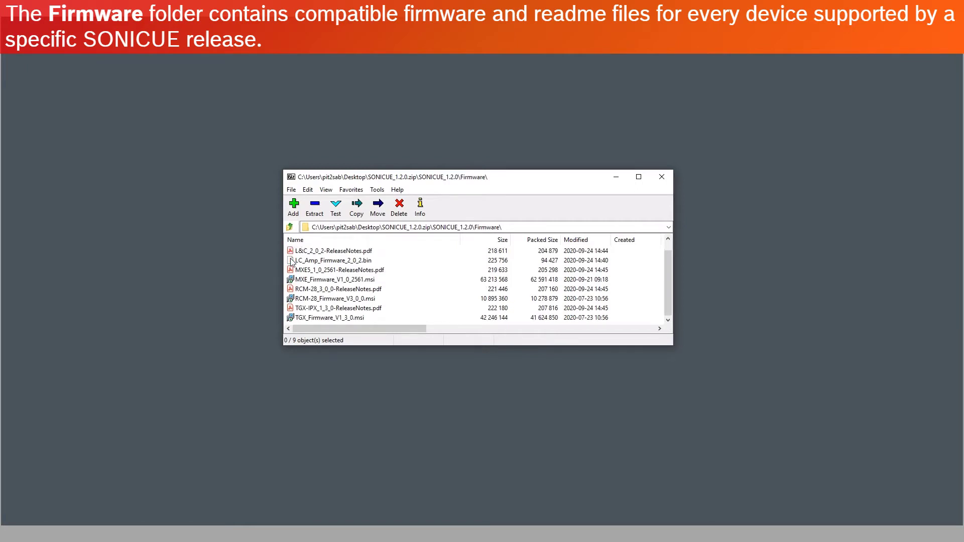
scroll(291, 263, "up", 1)
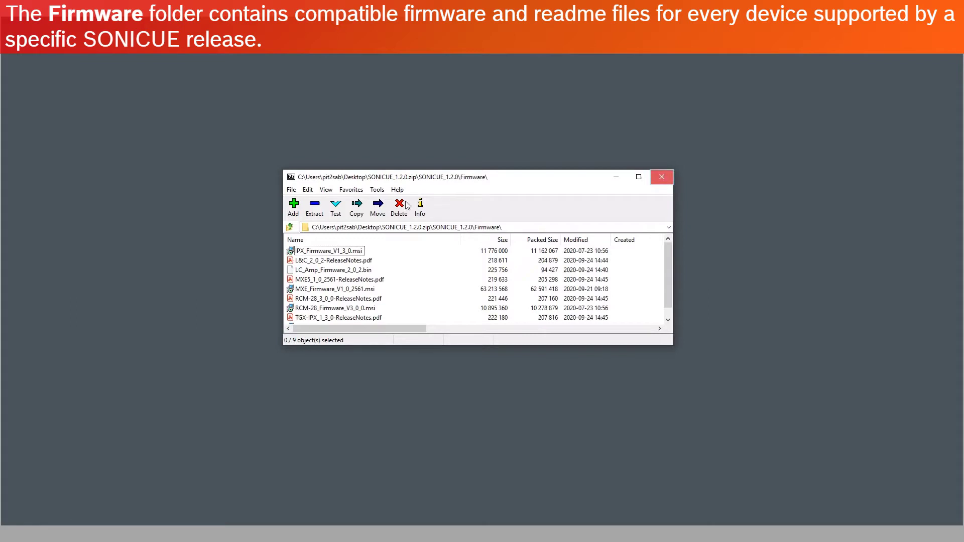
left_click(662, 177)
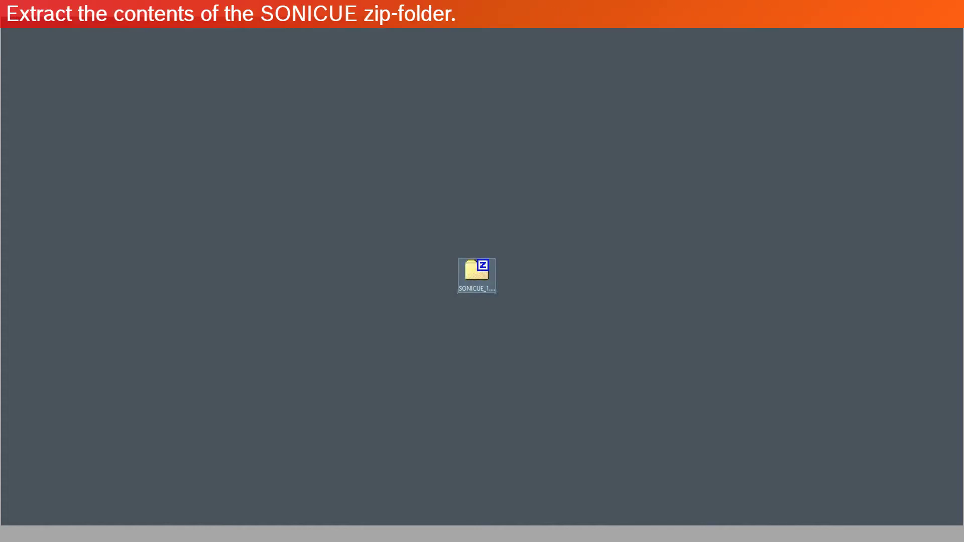
- Extract the SONICUE_1.2.0 ZIP archive on the desktop into its own SONICUE_1.2.0 folder using 7-Zip
right_click(481, 268)
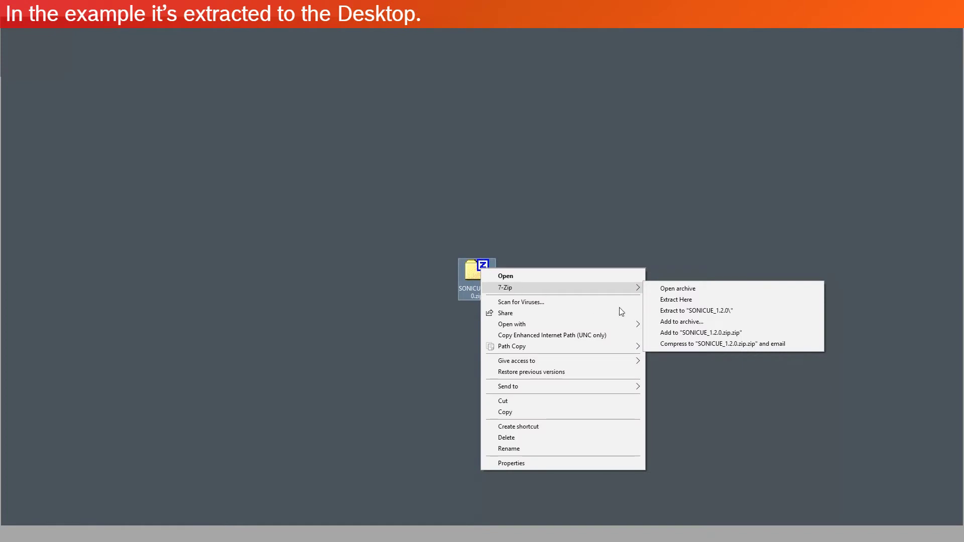
left_click(674, 311)
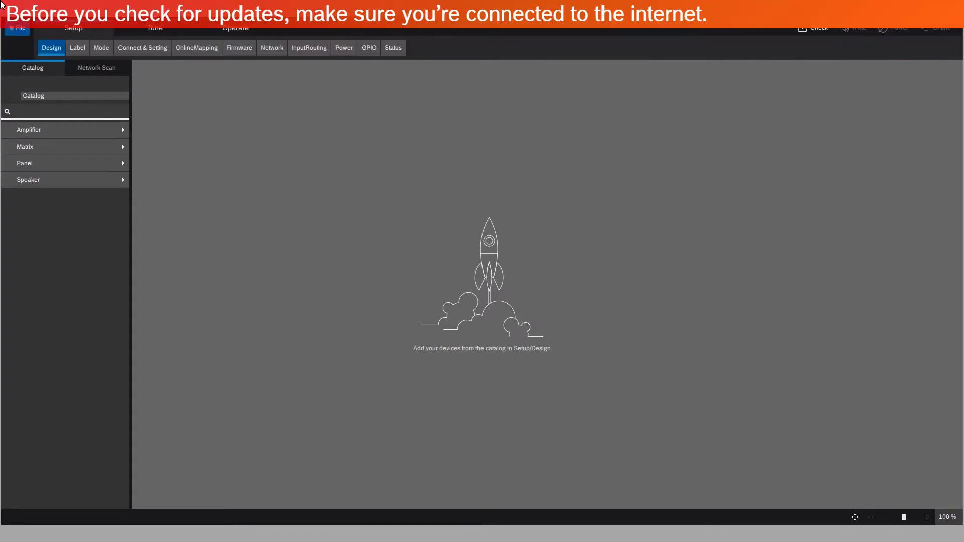
- Check online for firmware updates from the SONICUE application settings
left_click(14, 24)
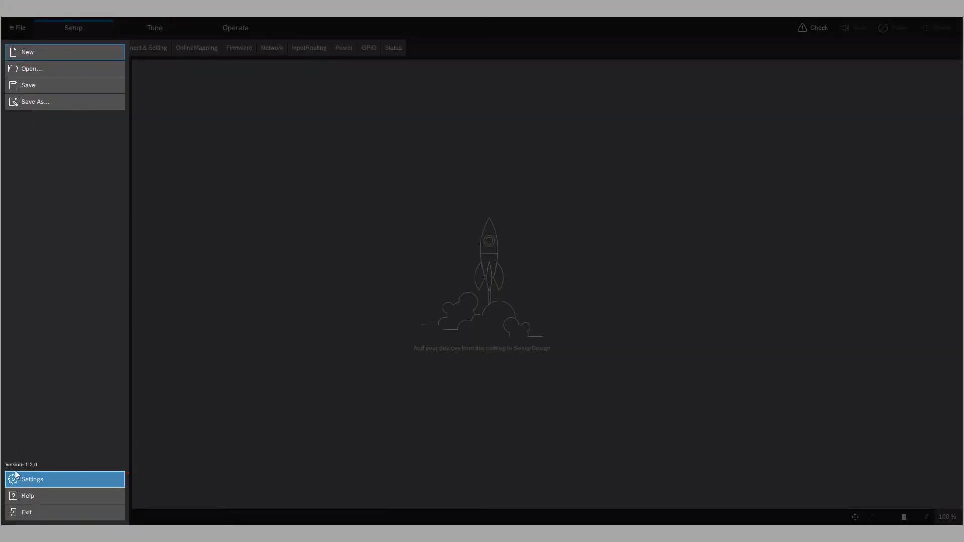
left_click(16, 476)
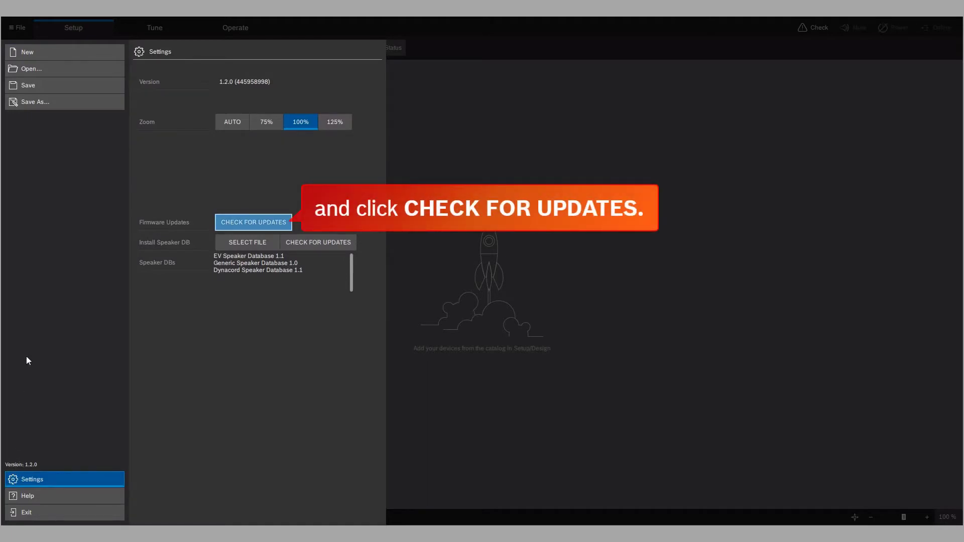
left_click(244, 222)
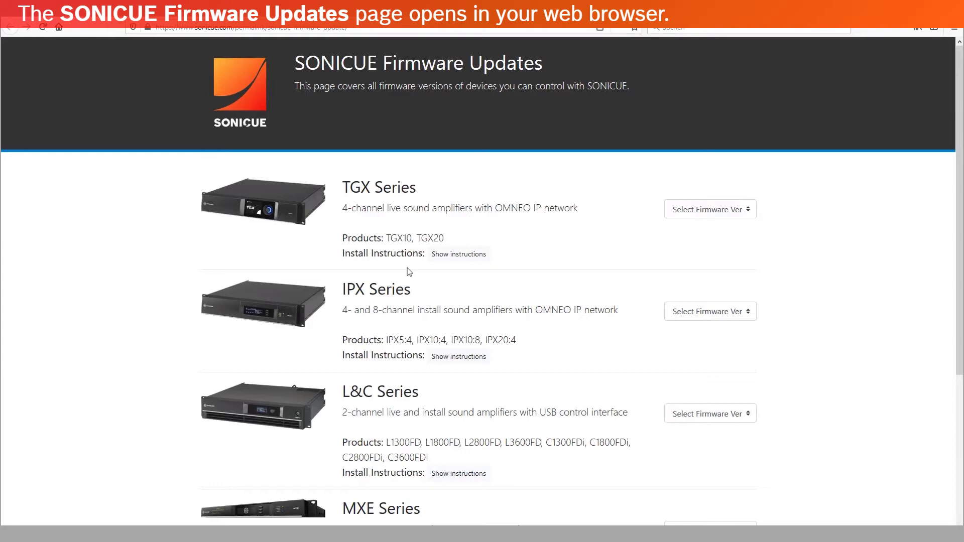
- Select firmware version 1.0.2561 for the MXE Series, then download and save MXE_Firmware_V1_0_2561.msi
scroll(483, 274, "down", 1)
scroll(483, 274, "down", 5)
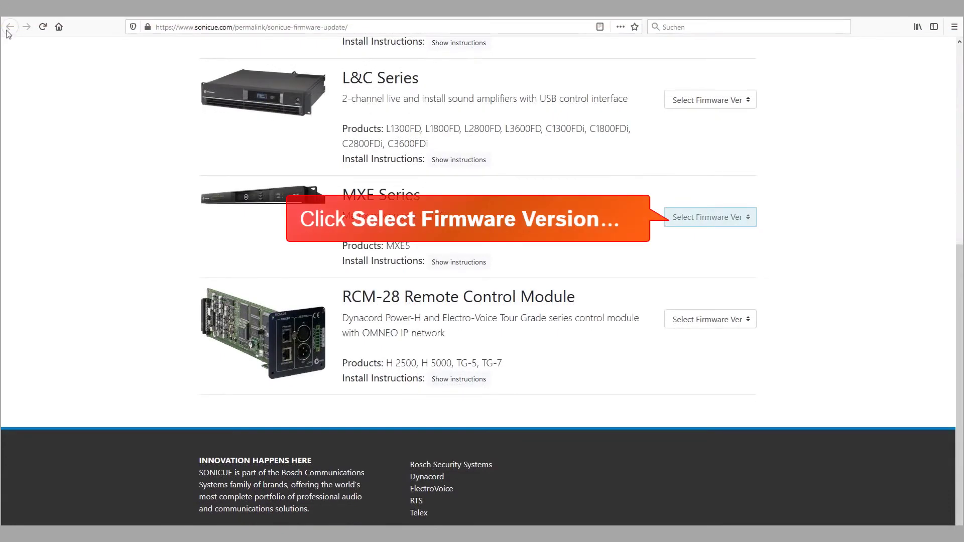
left_click(748, 216)
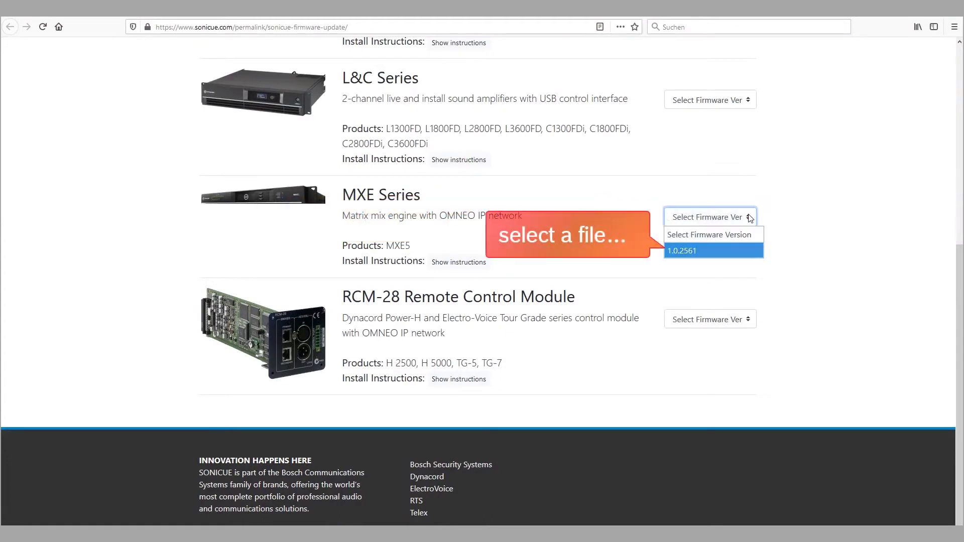
left_click(720, 250)
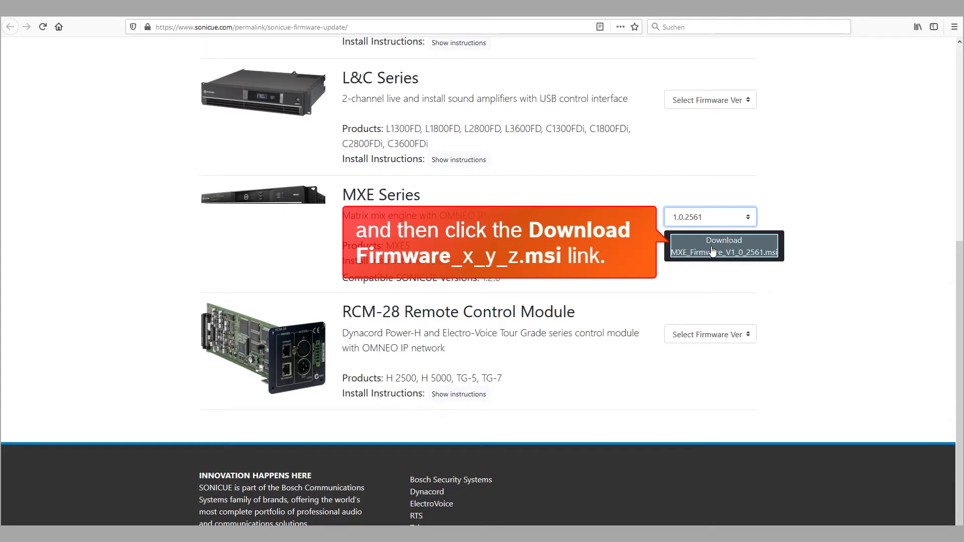
left_click(723, 251)
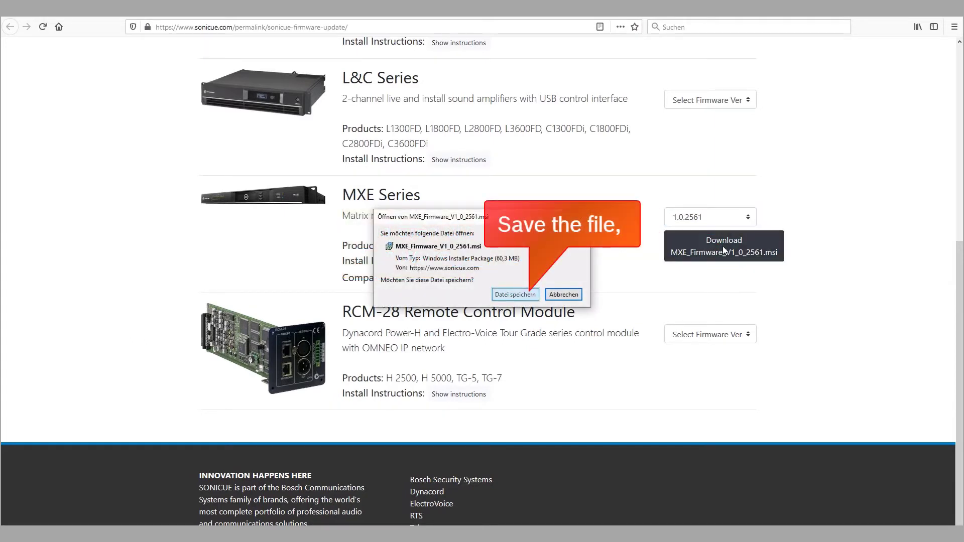
left_click(510, 296)
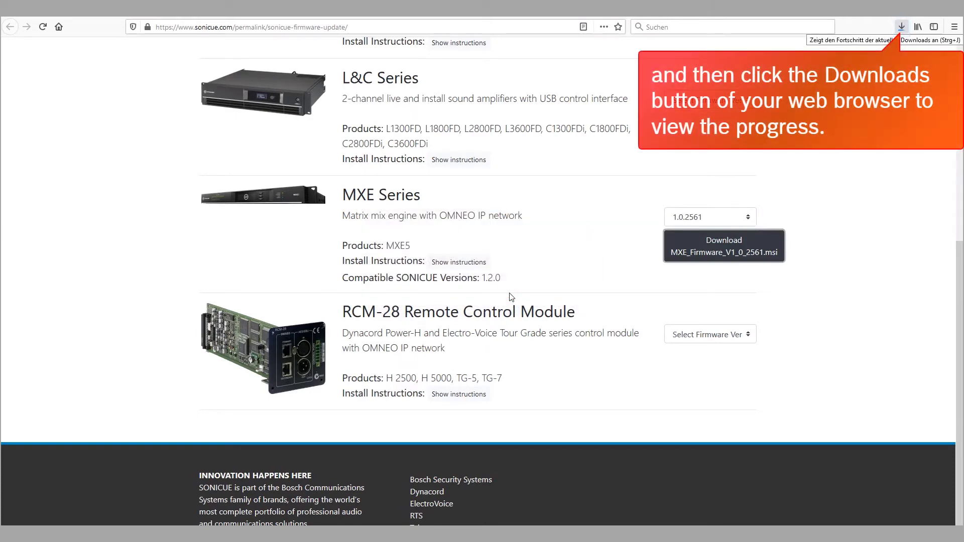
- Place the downloaded MXE_Firmware_V1_0_2561.msi file on the desktop and close the web browser
left_click(903, 26)
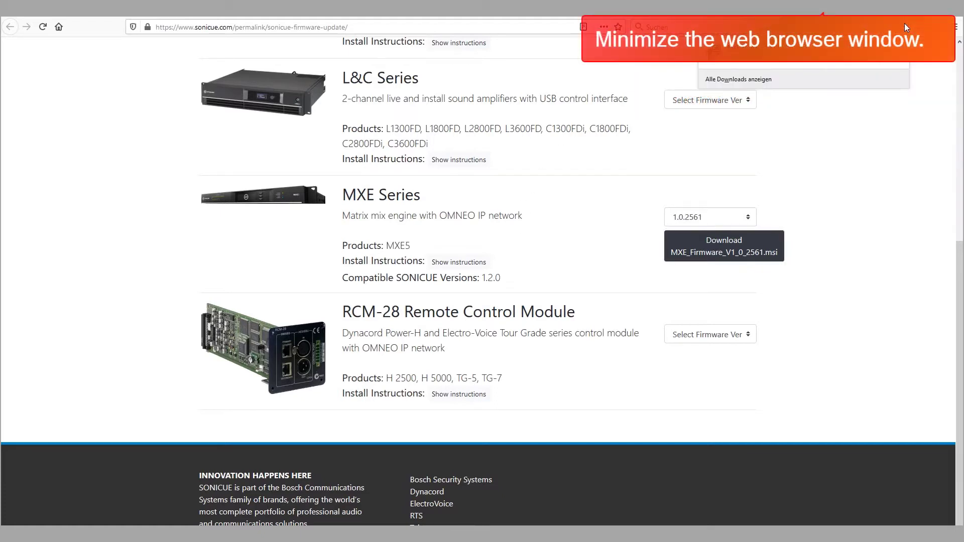
left_click(825, 3)
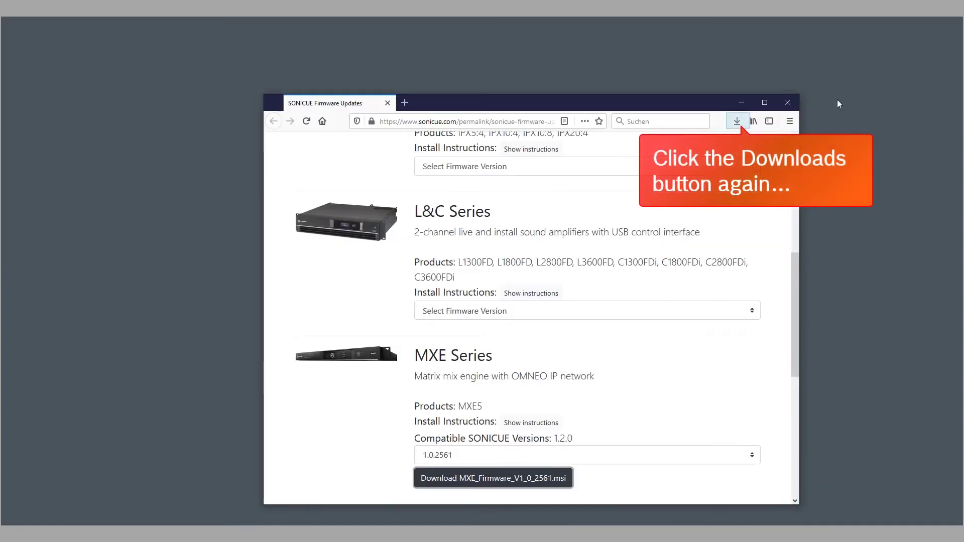
left_click(737, 121)
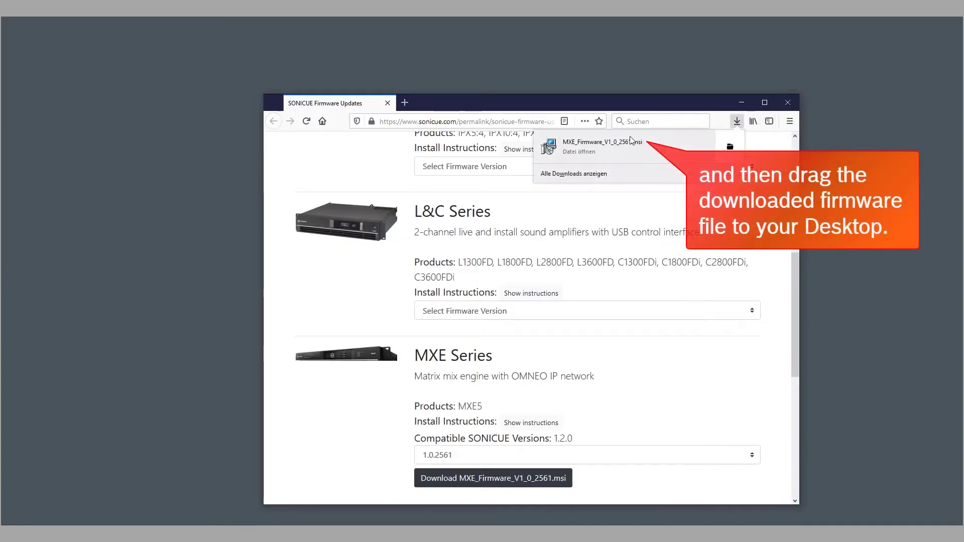
left_click_drag(626, 150, 250, 157)
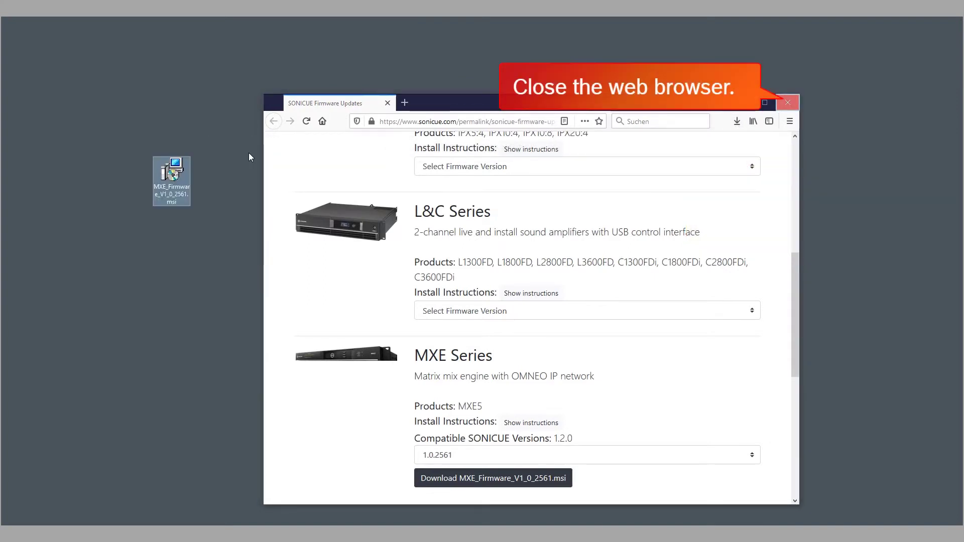
left_click(787, 103)
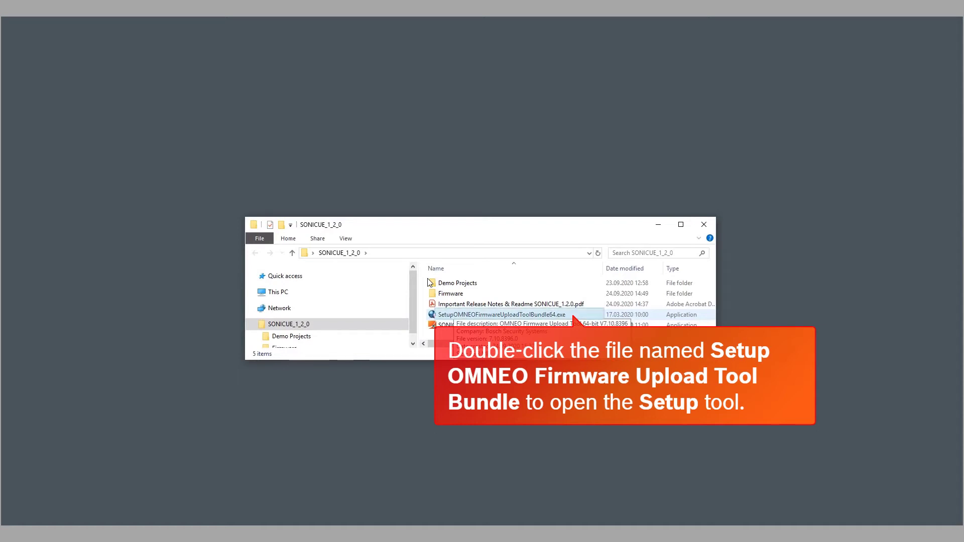
- Install the OMNEO Firmware Upload Tool from SetupOMNEOFirmwareUploadToolBundle64.exe, accepting the license agreement, and close the installer and file explorer
double_click(502, 314)
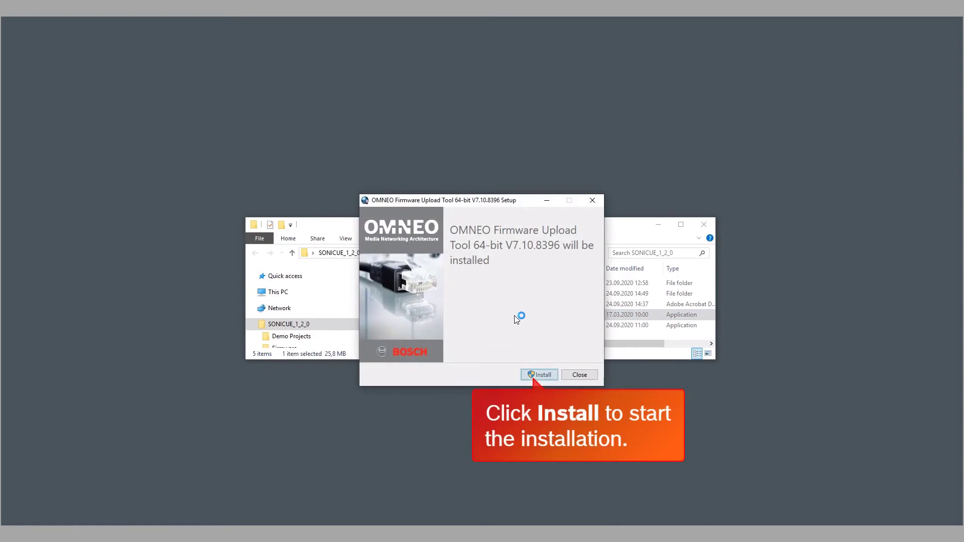
left_click(537, 376)
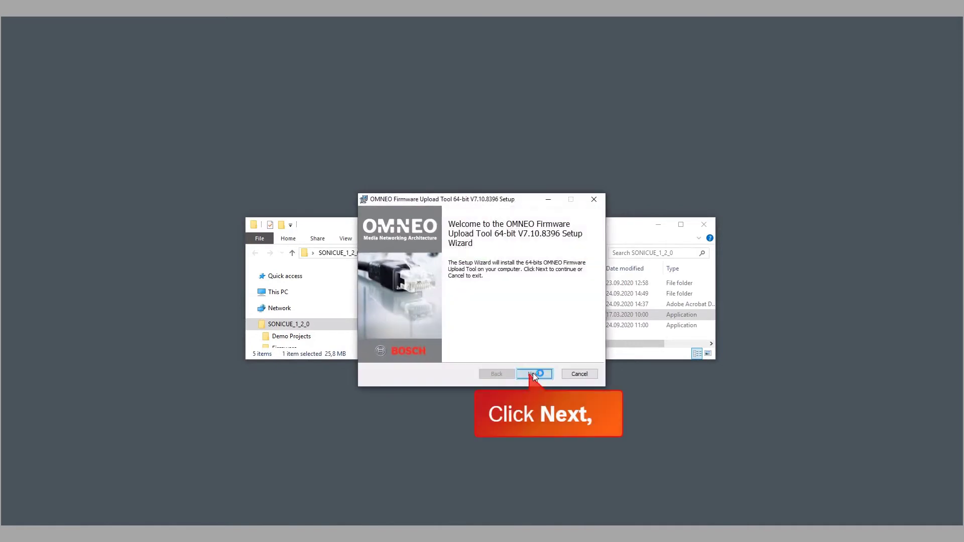
left_click(533, 374)
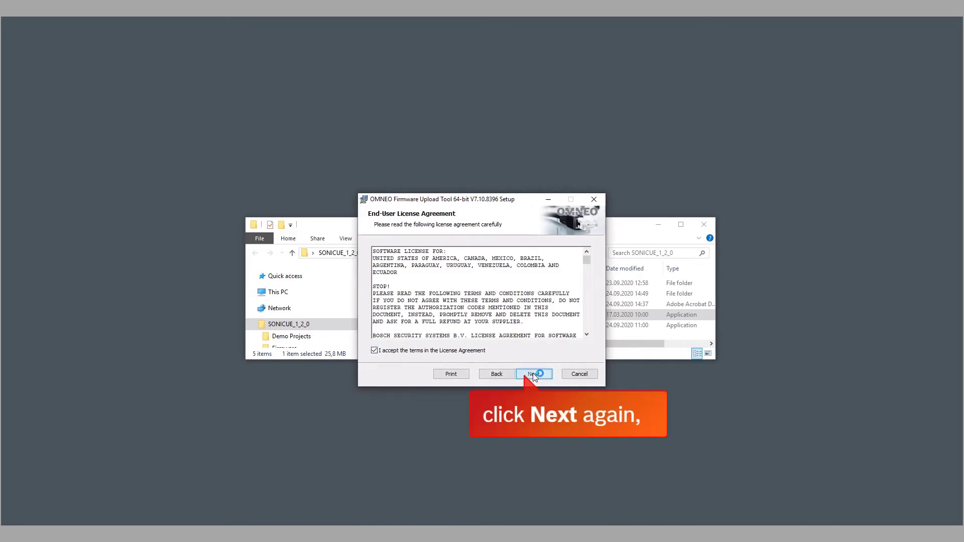
left_click(534, 374)
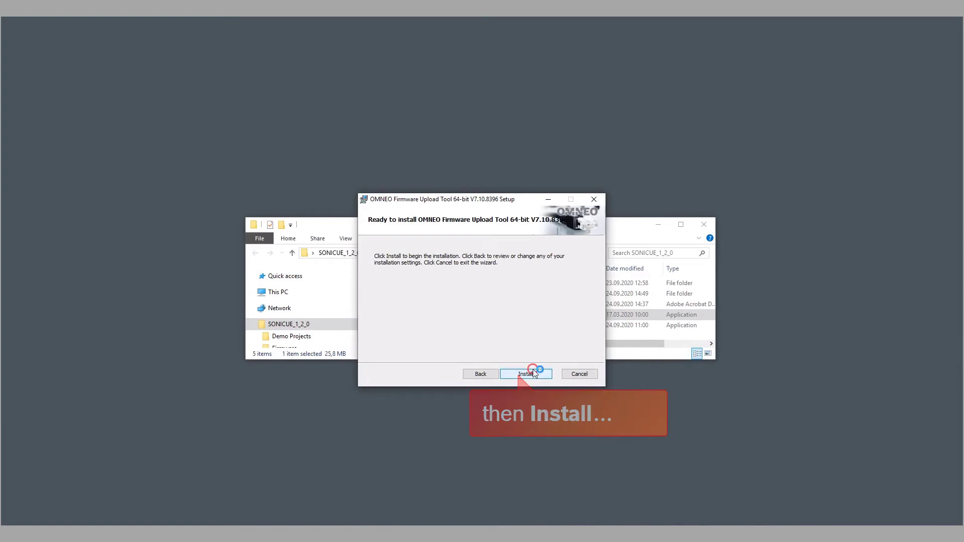
left_click(532, 372)
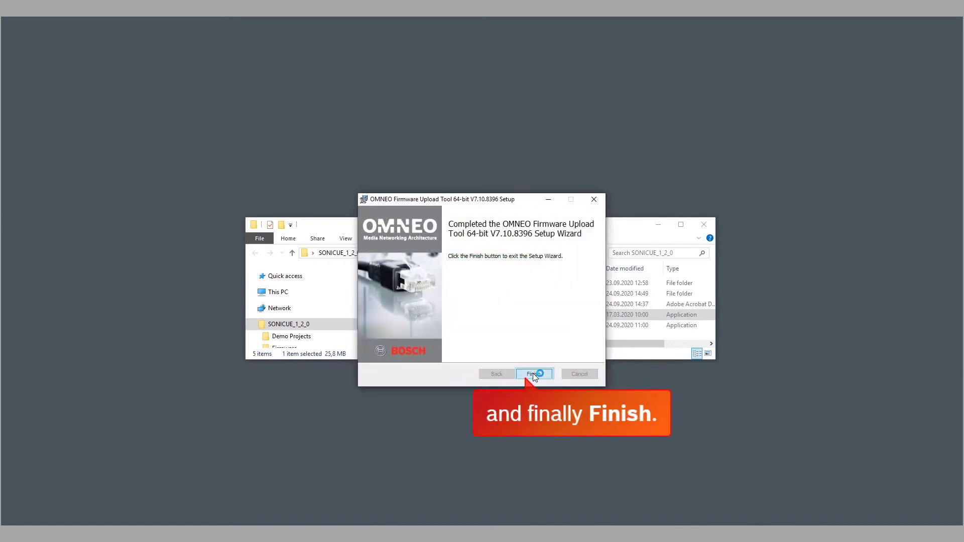
left_click(534, 374)
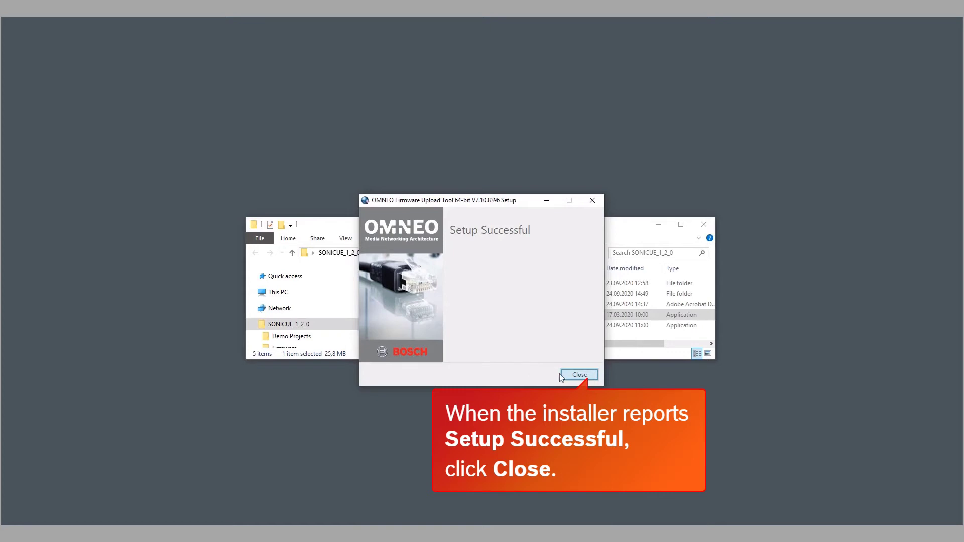
left_click(574, 375)
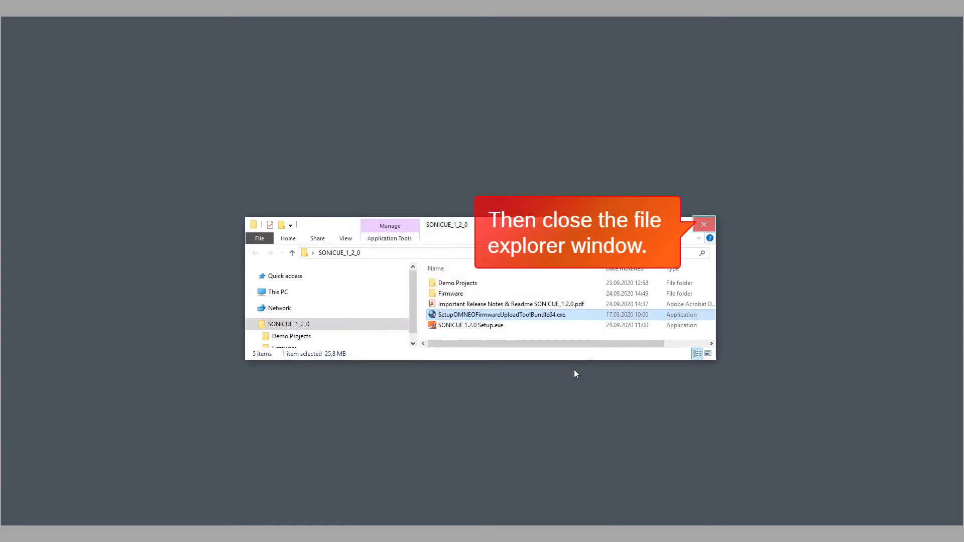
left_click(704, 224)
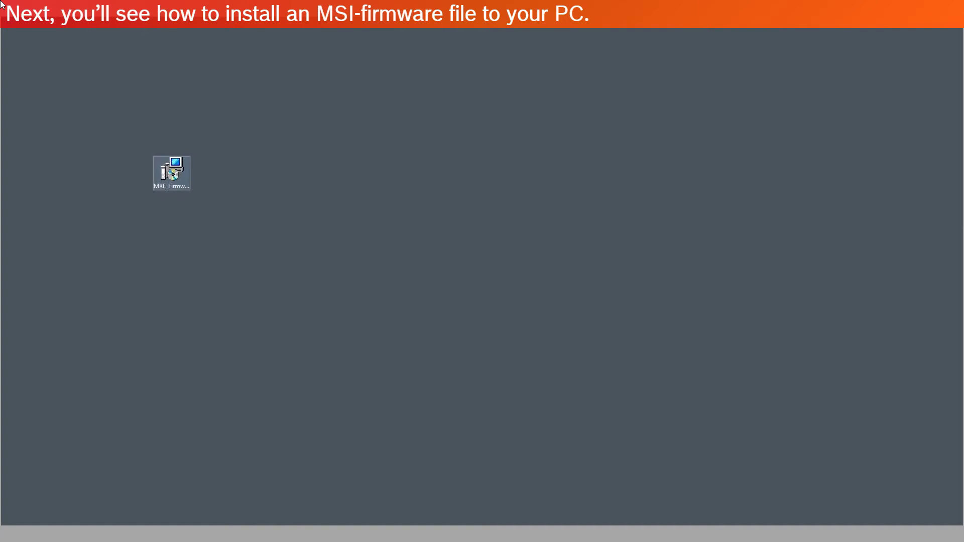
- Install the MXE firmware package V1.0.2561 from the desktop MSI file, accepting the license agreement
double_click(172, 172)
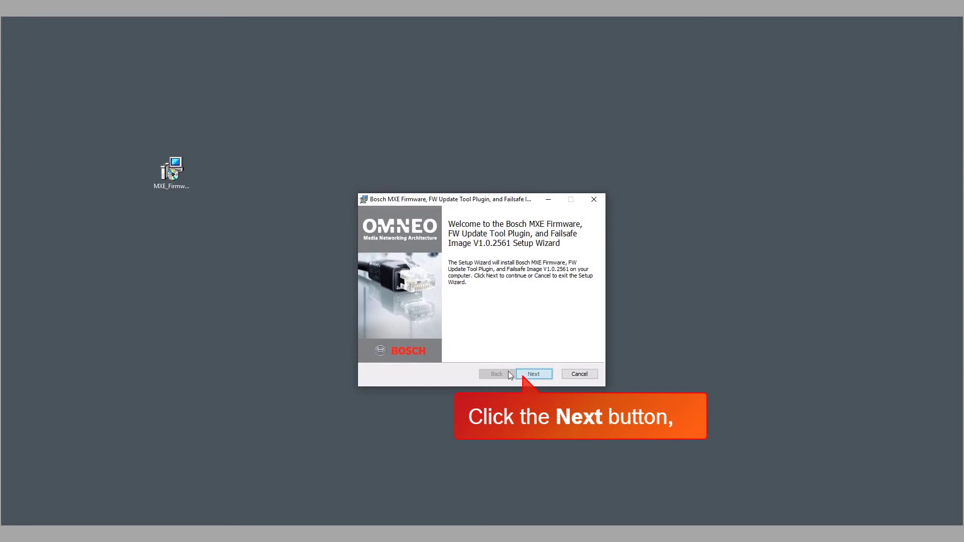
left_click(525, 374)
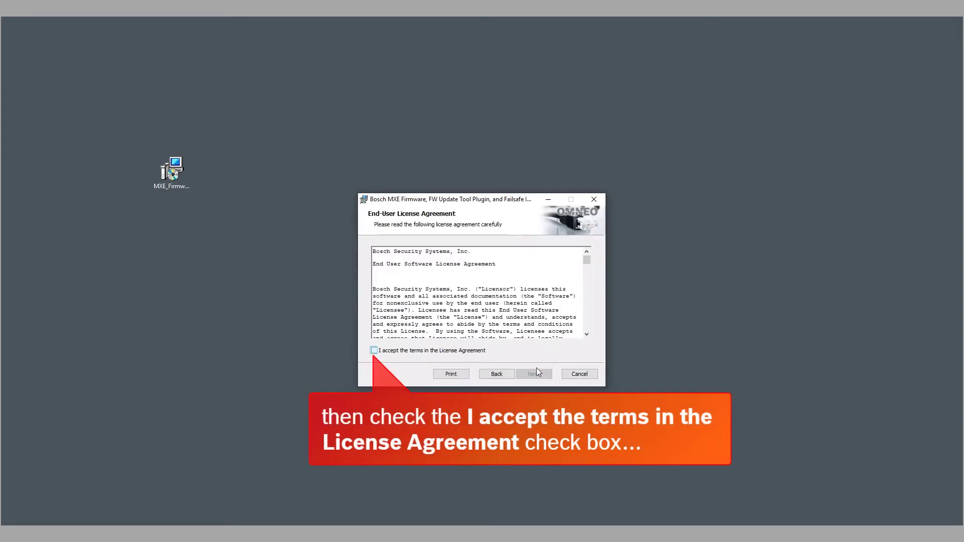
left_click(375, 351)
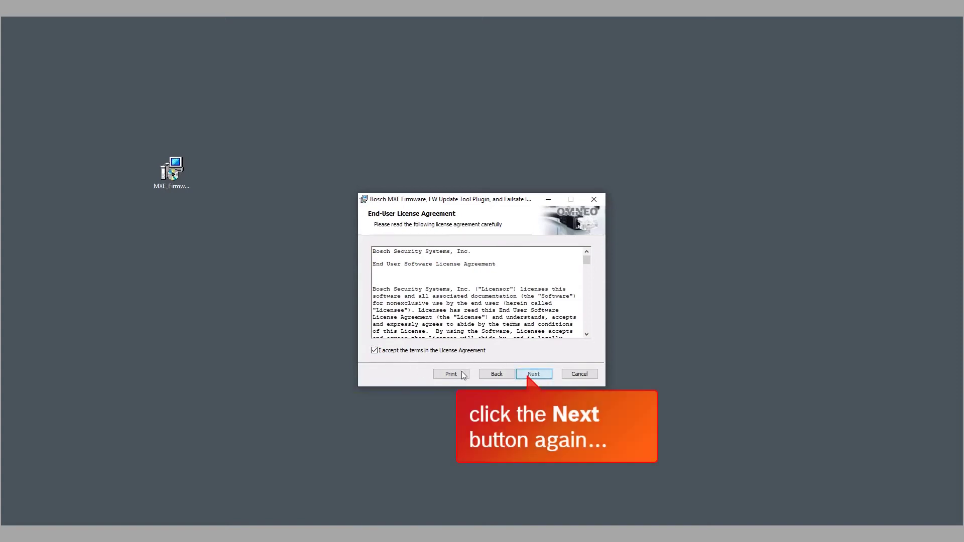
left_click(533, 374)
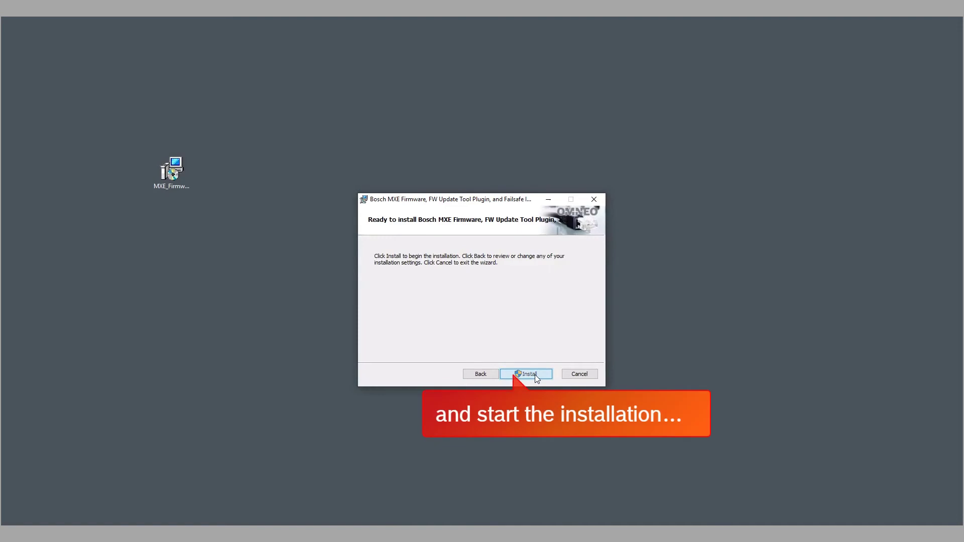
left_click(535, 375)
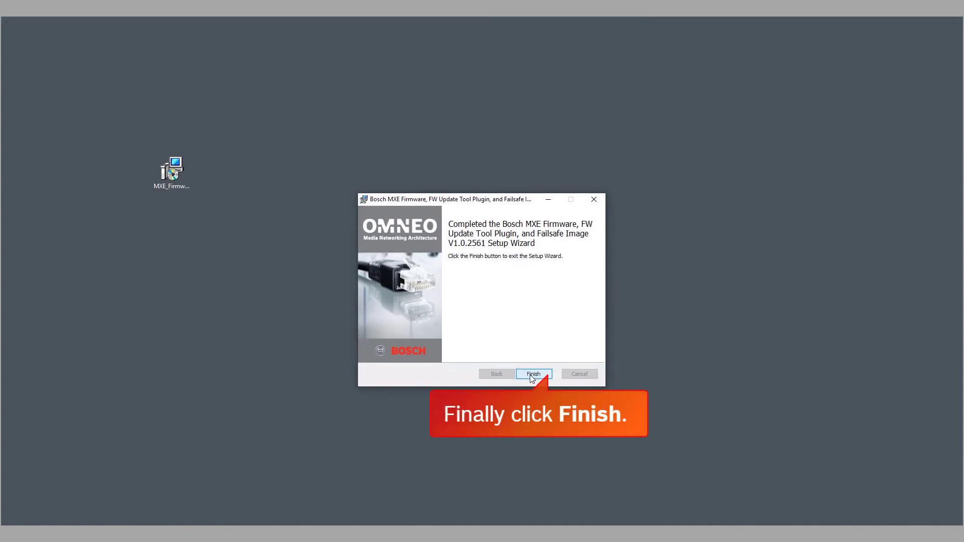
left_click(532, 375)
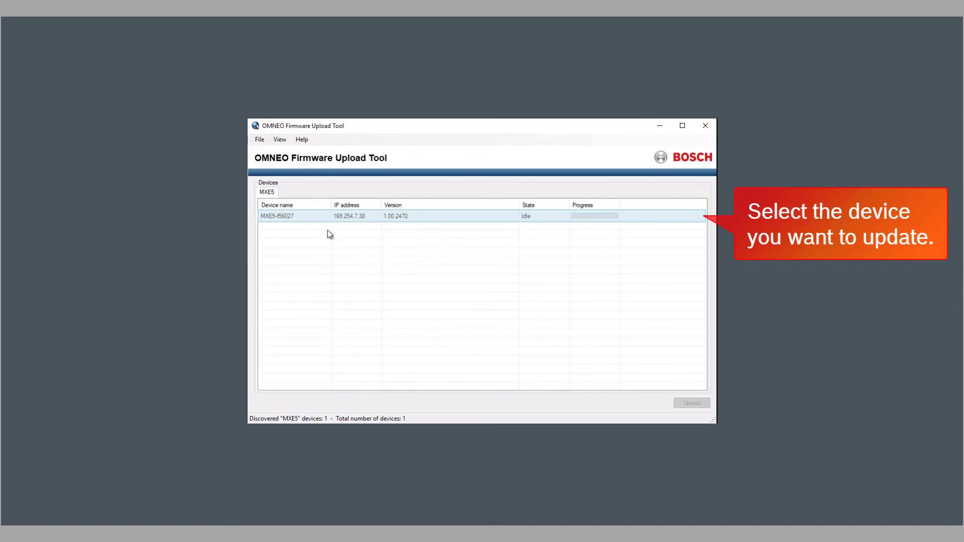
- Start uploading firmware version 1.0.2561 to the listed MXE5 device in the OMNEO Firmware Upload Tool
left_click(316, 217)
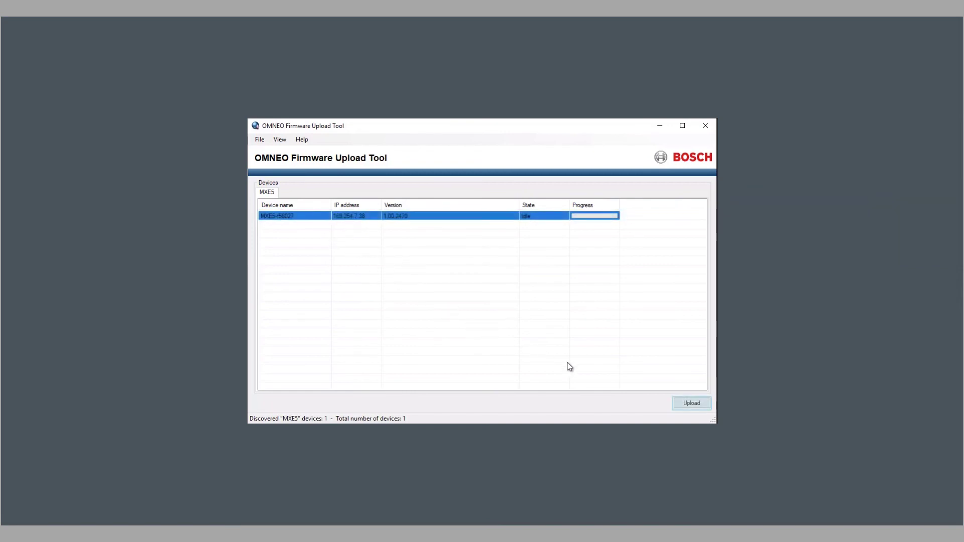
left_click(678, 404)
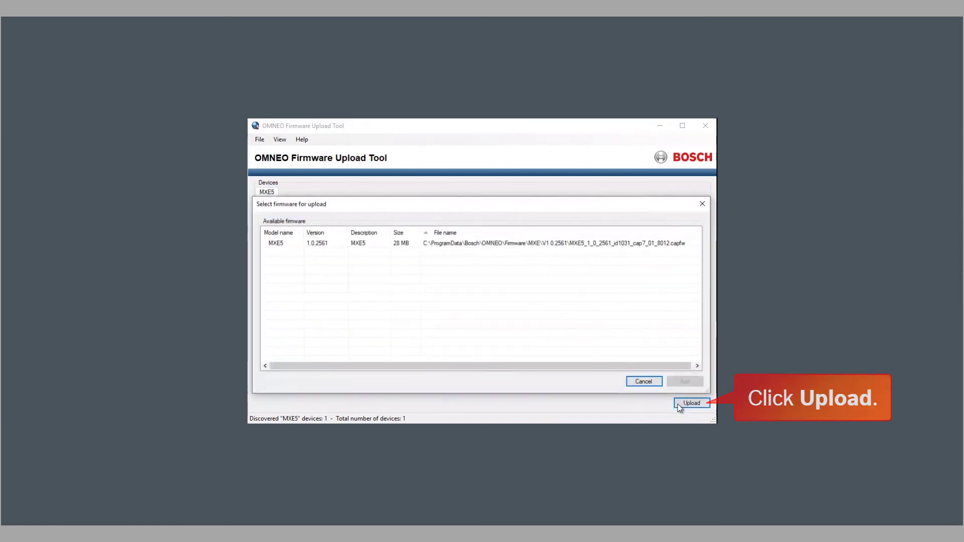
left_click(342, 245)
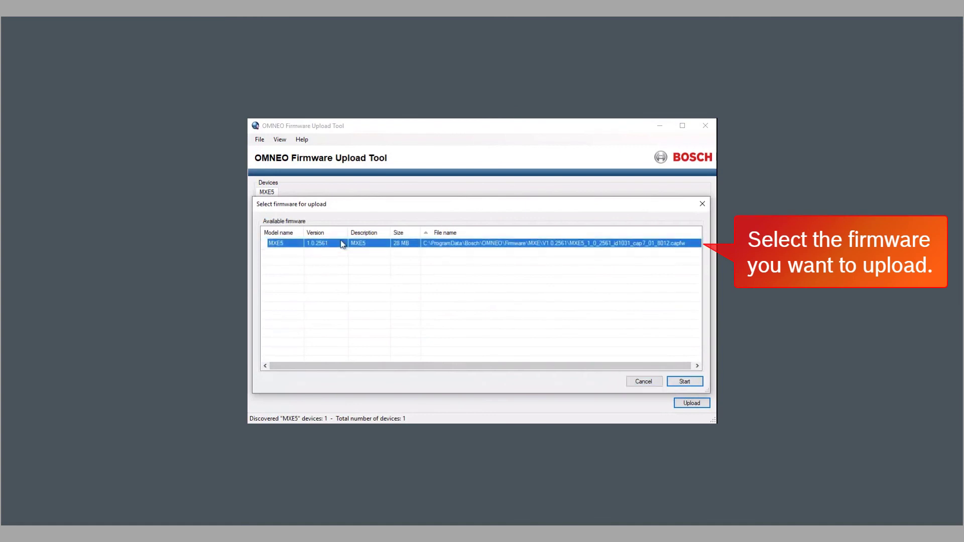
left_click(673, 383)
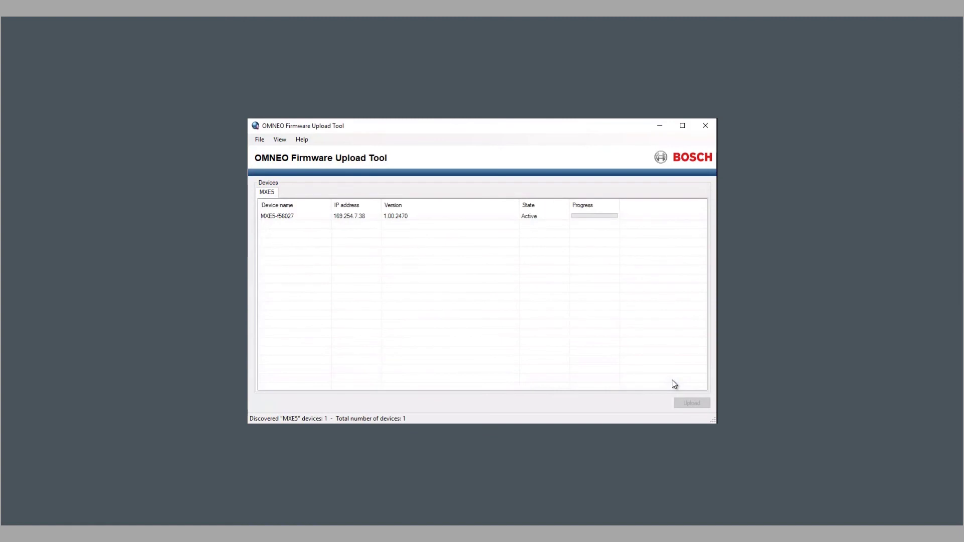